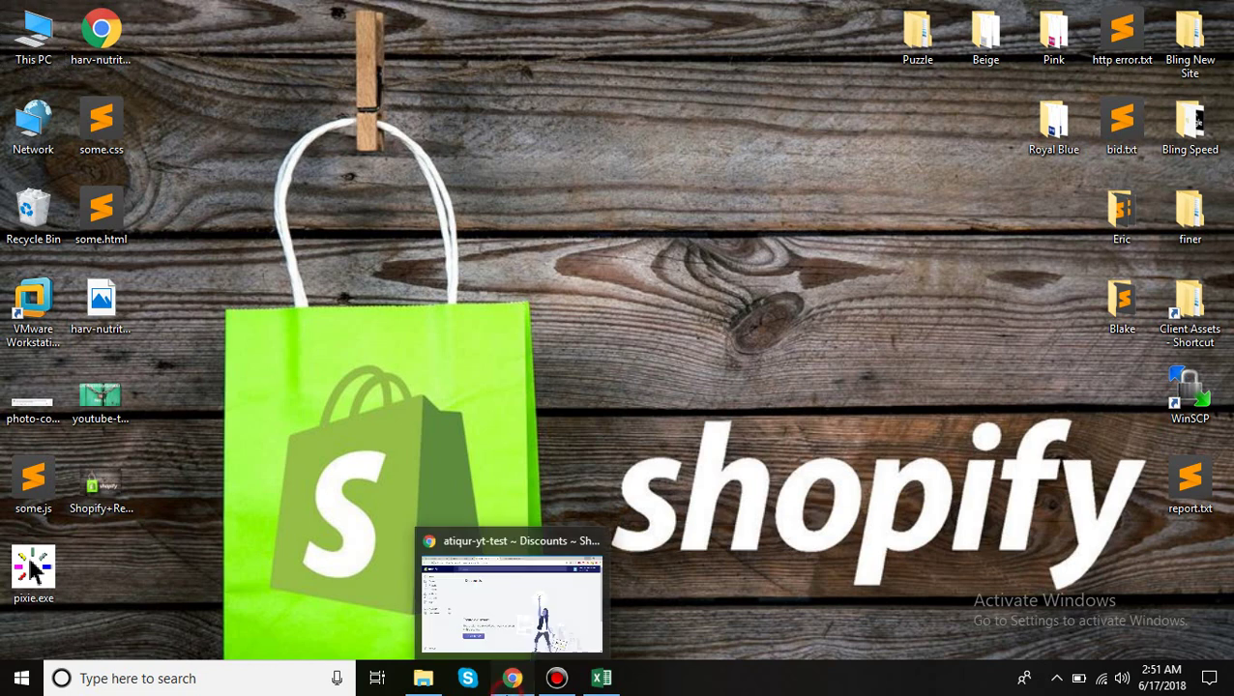
Step: Bring Chrome forward and go to the empty Discounts section of Shopify admin
click(513, 678)
click(258, 168)
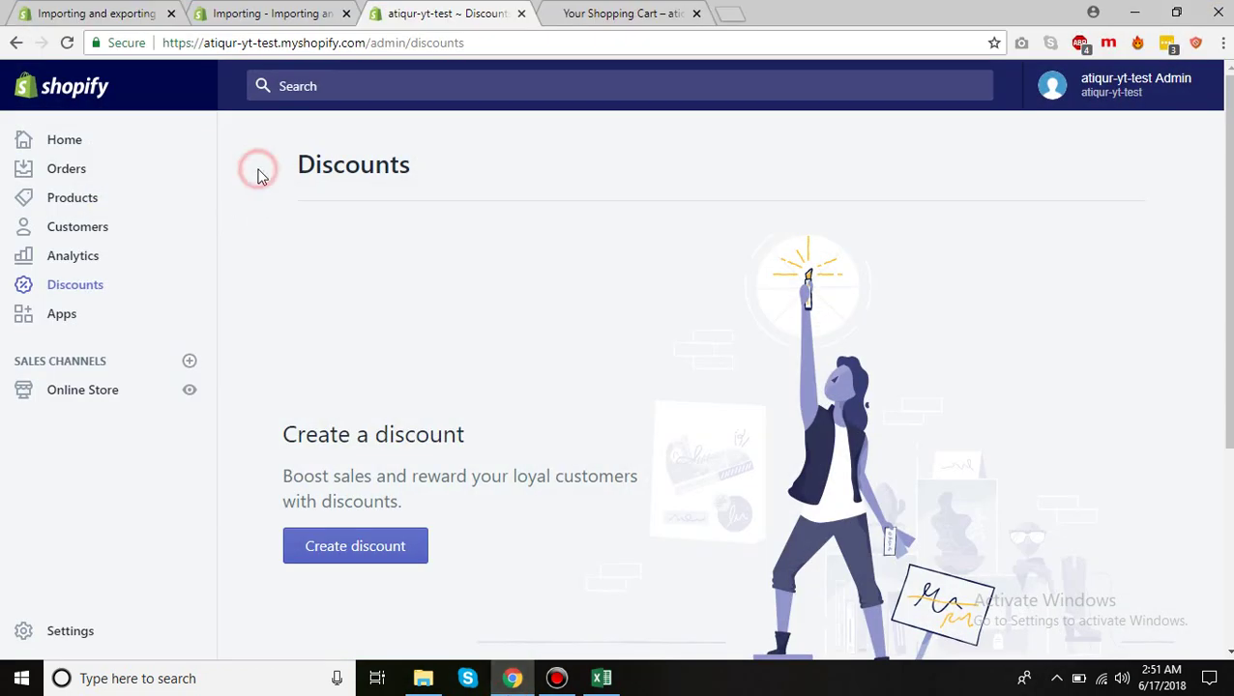
click(87, 288)
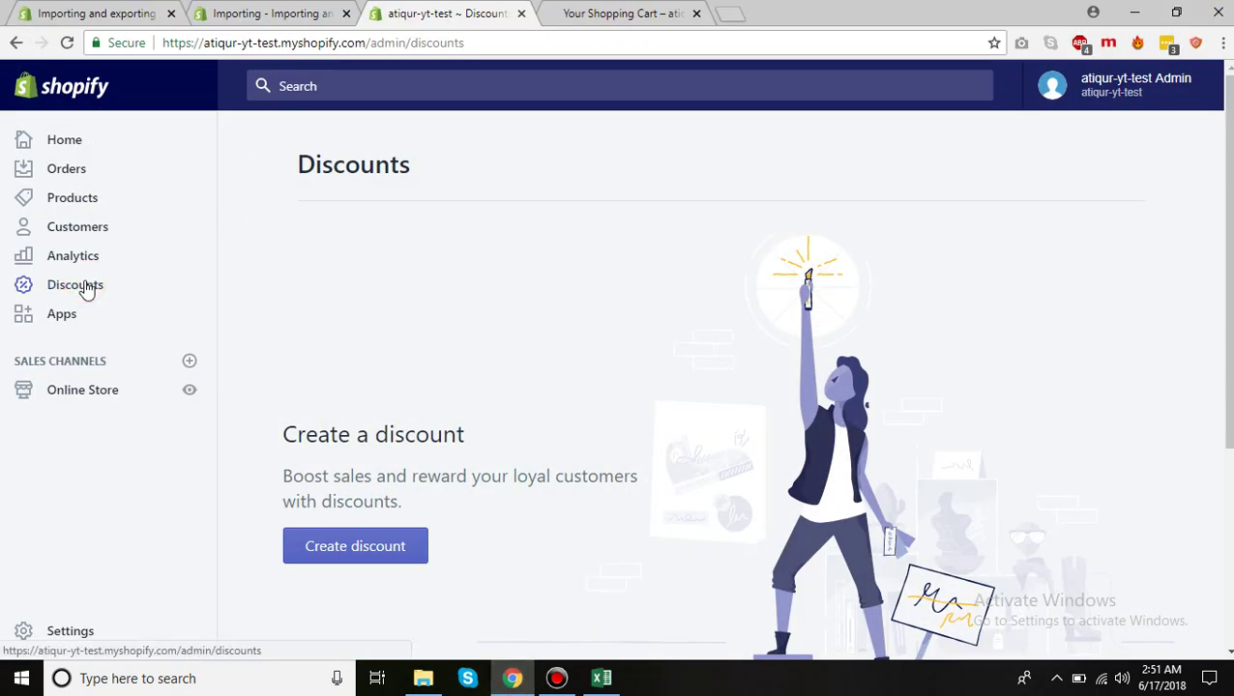
scroll(338, 389, down, 3)
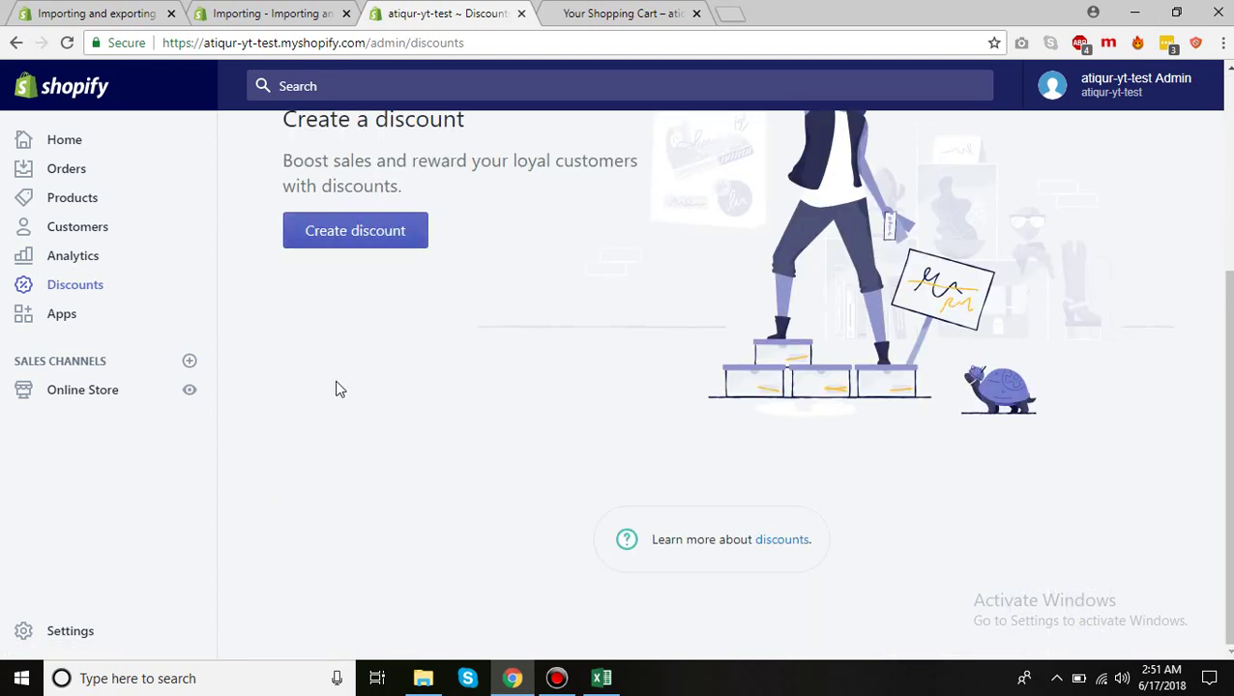
scroll(339, 389, up, 3)
scroll(574, 427, down, 3)
scroll(574, 426, up, 3)
scroll(574, 425, down, 3)
scroll(575, 425, up, 2)
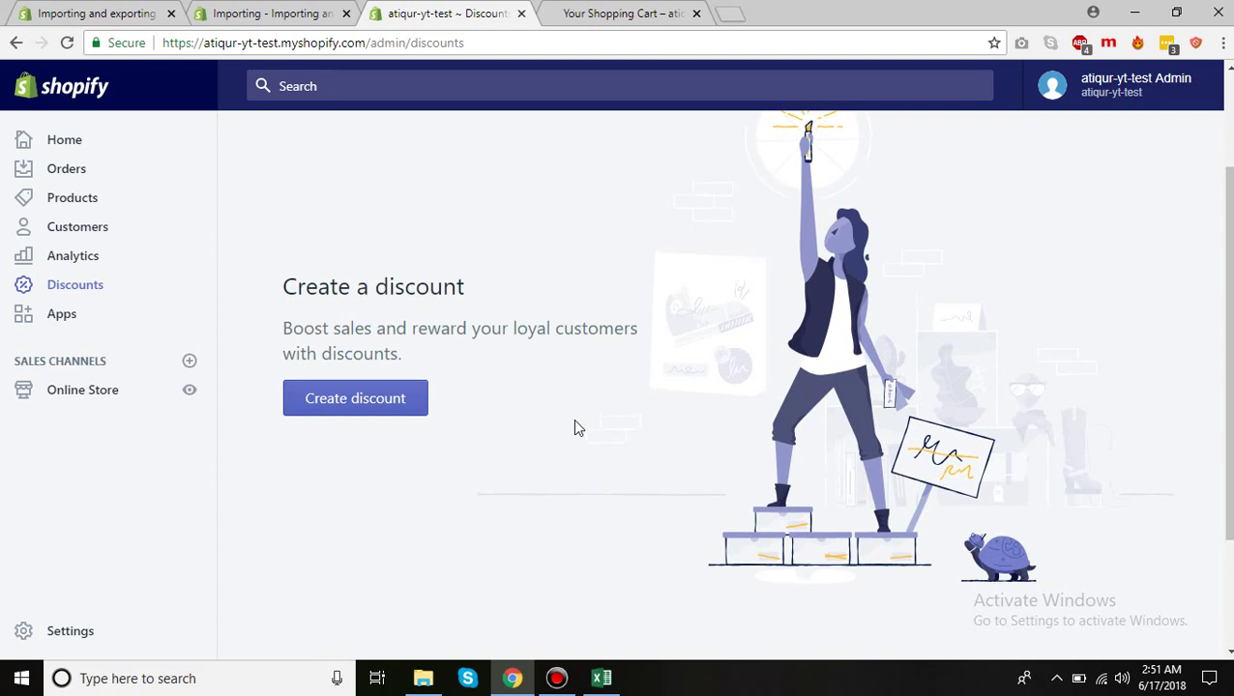
Step: Start a new discount and enter SAVE5 as the discount code
click(340, 406)
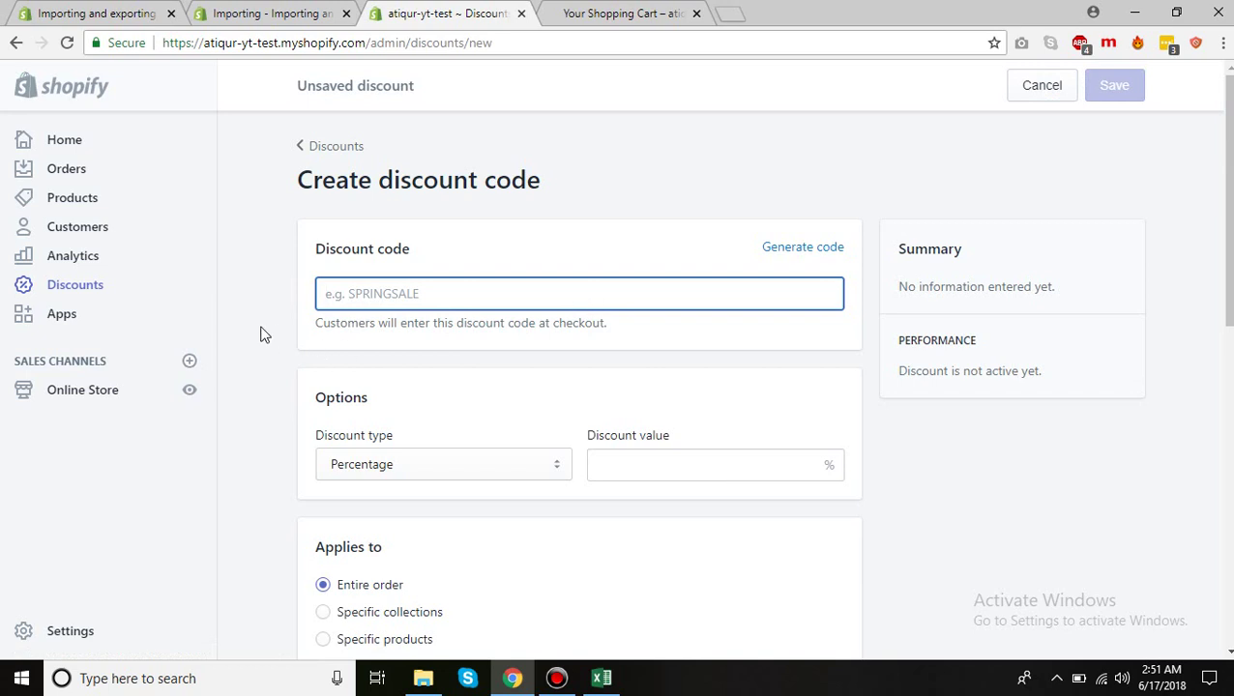
text(SAVE )
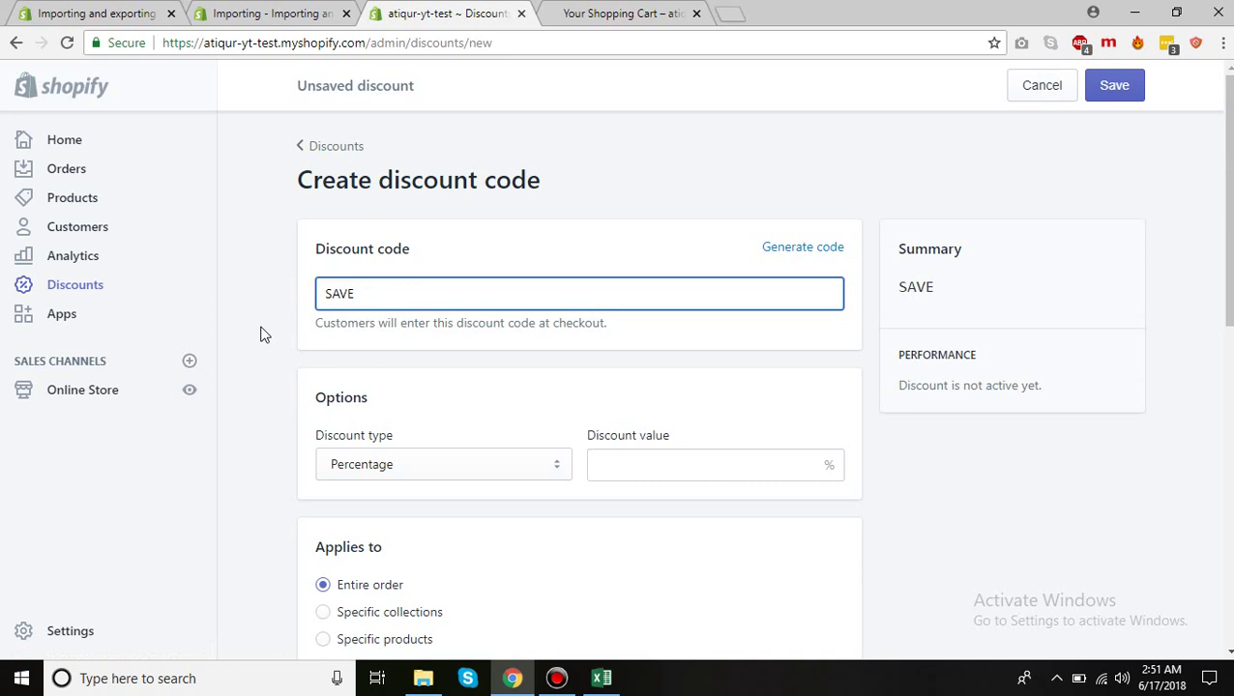
text(5)
click(273, 350)
scroll(273, 350, down, 1)
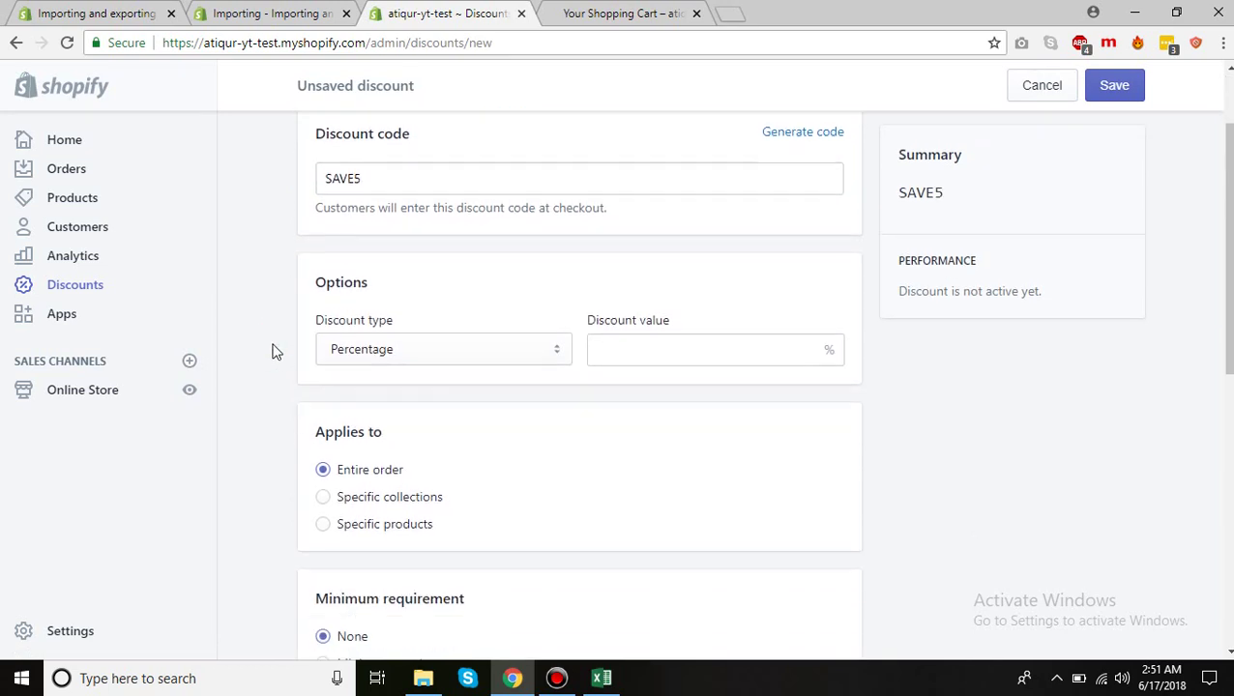
Step: Make it a Percentage discount with a value of 10
click(400, 354)
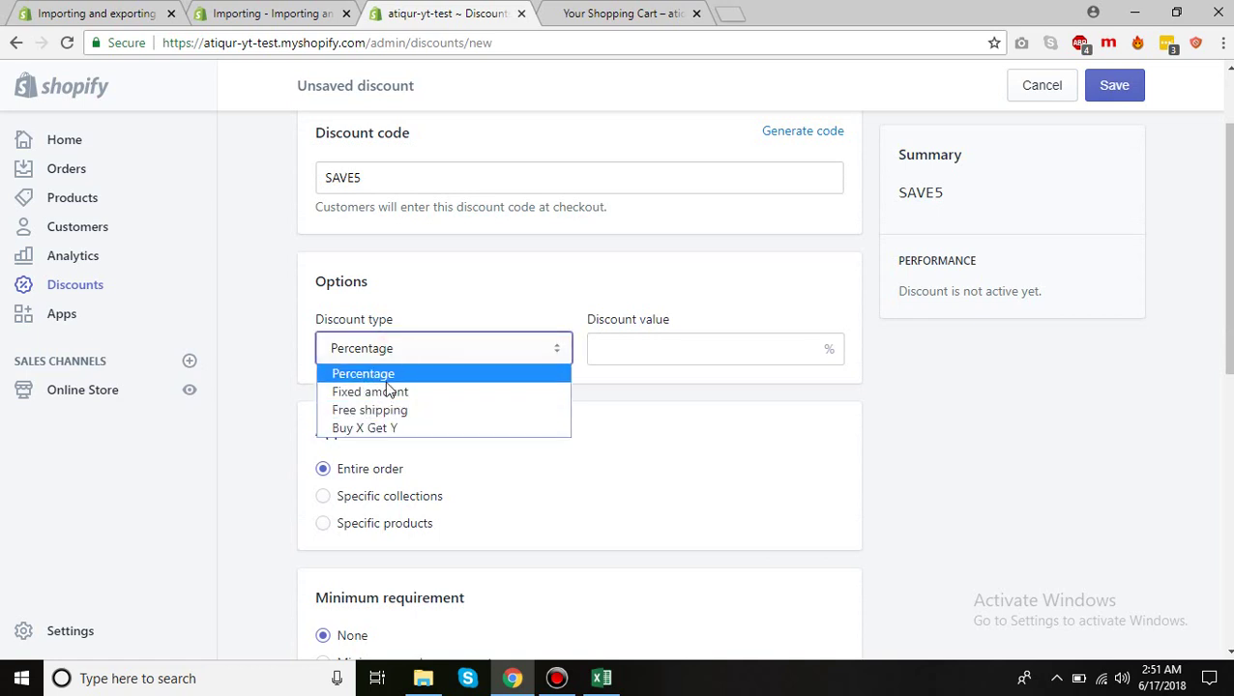
click(384, 377)
click(644, 348)
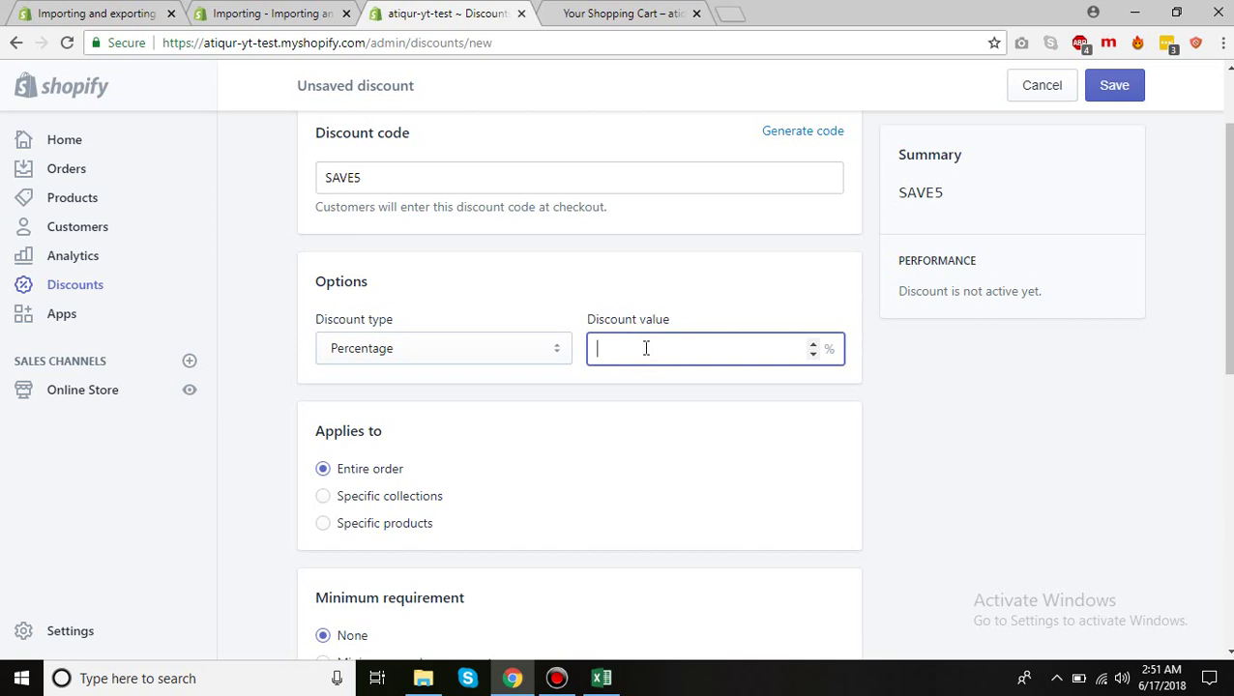
text(10)
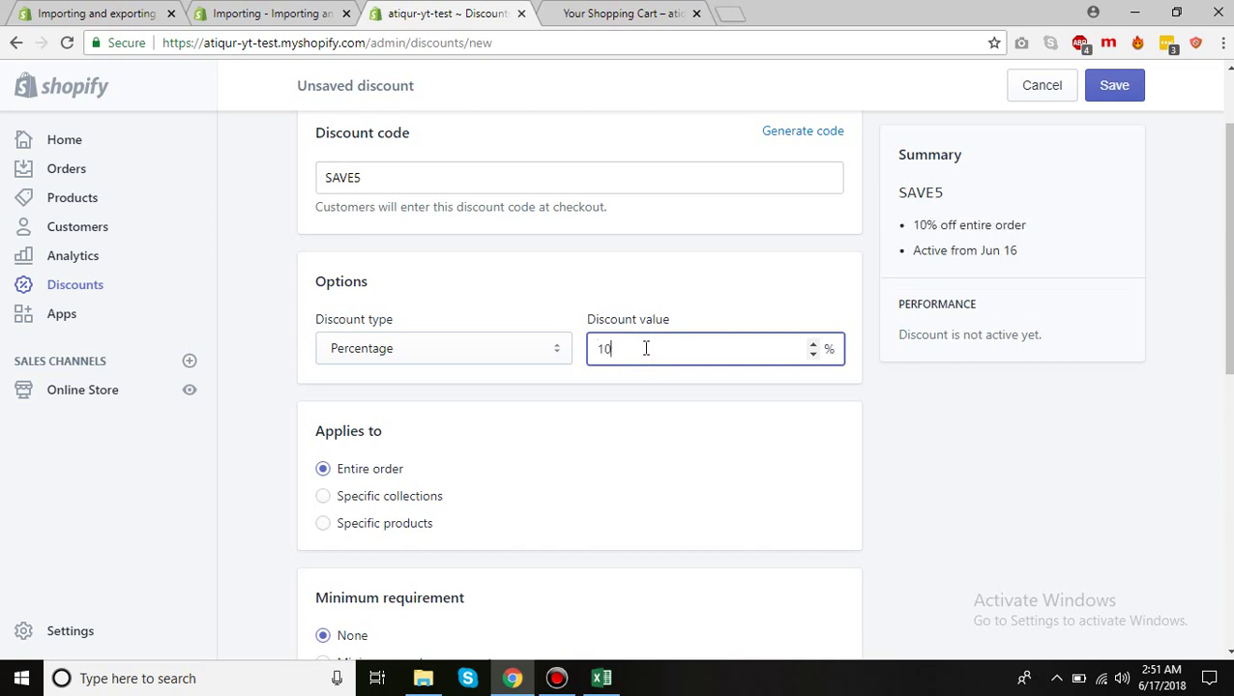
click(972, 434)
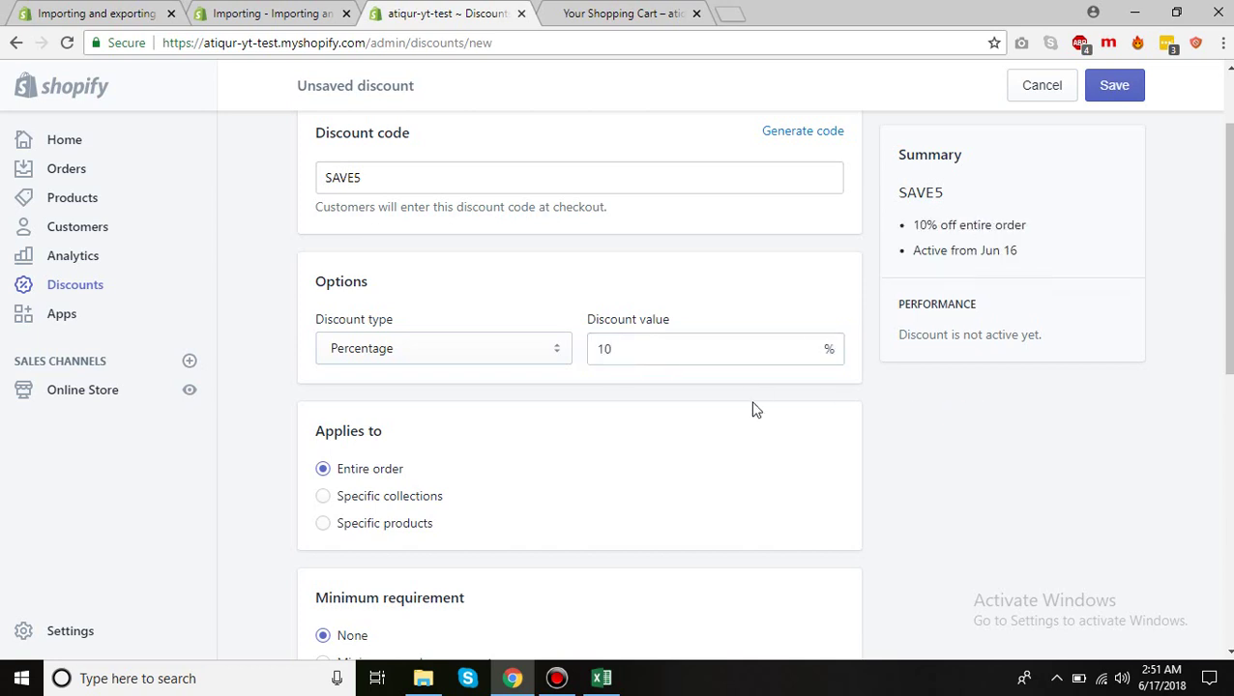
Step: Keep the discount applying to the entire order rather than specific collections
scroll(906, 487, down, 2)
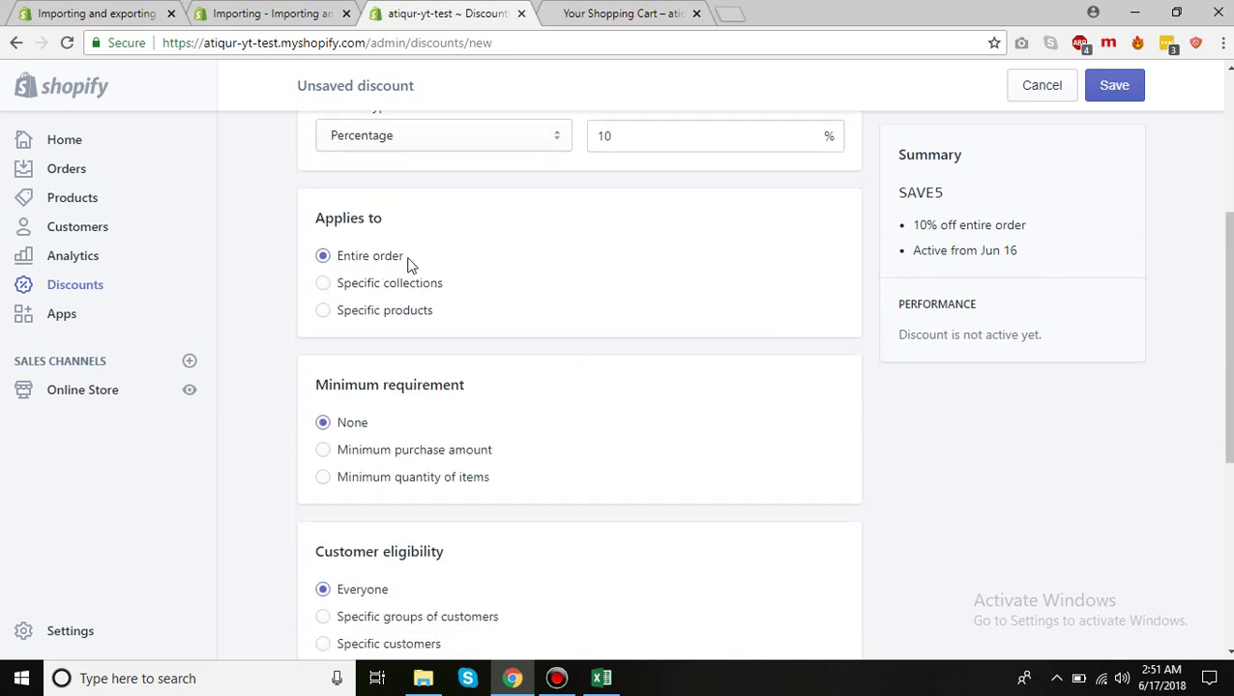
click(407, 286)
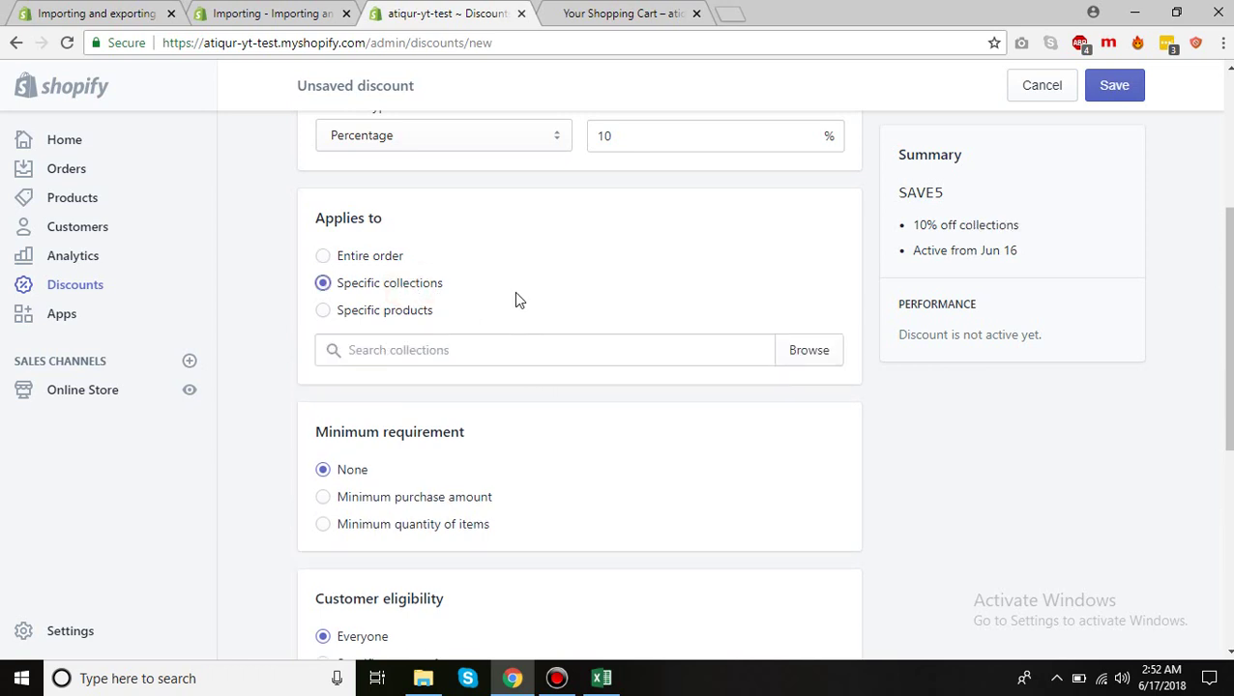
click(324, 257)
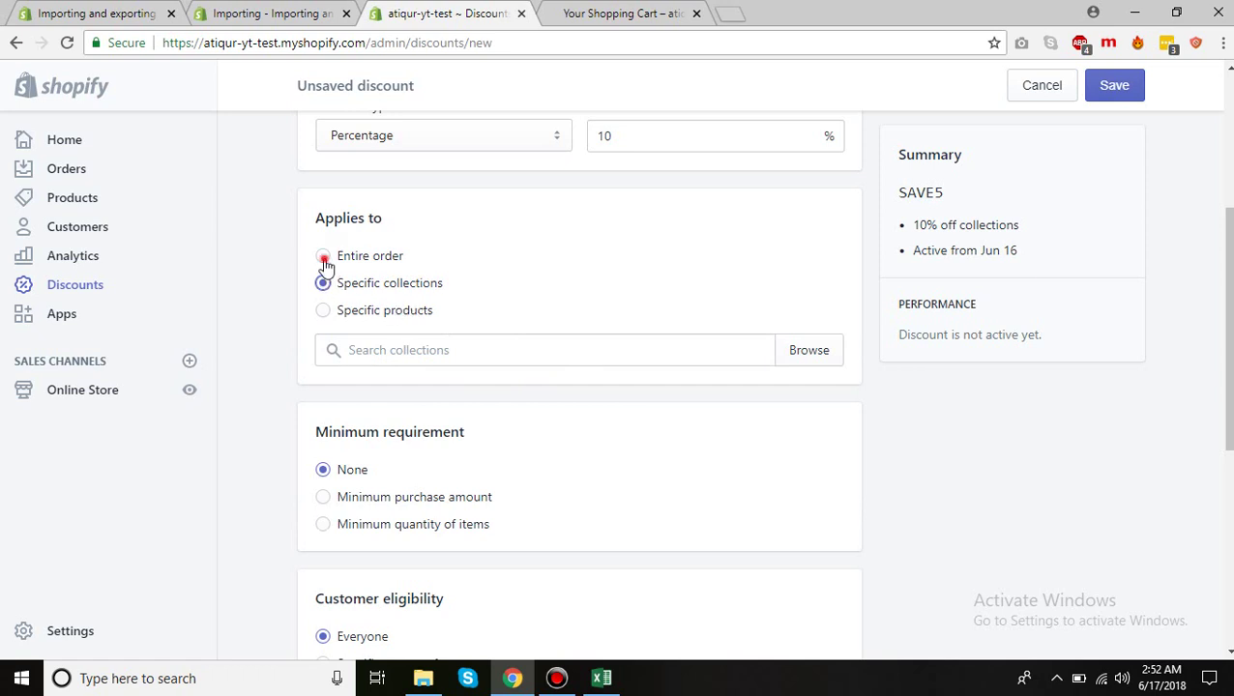
click(918, 456)
Step: Leave the discount with no minimum purchase requirement
scroll(920, 460, down, 2)
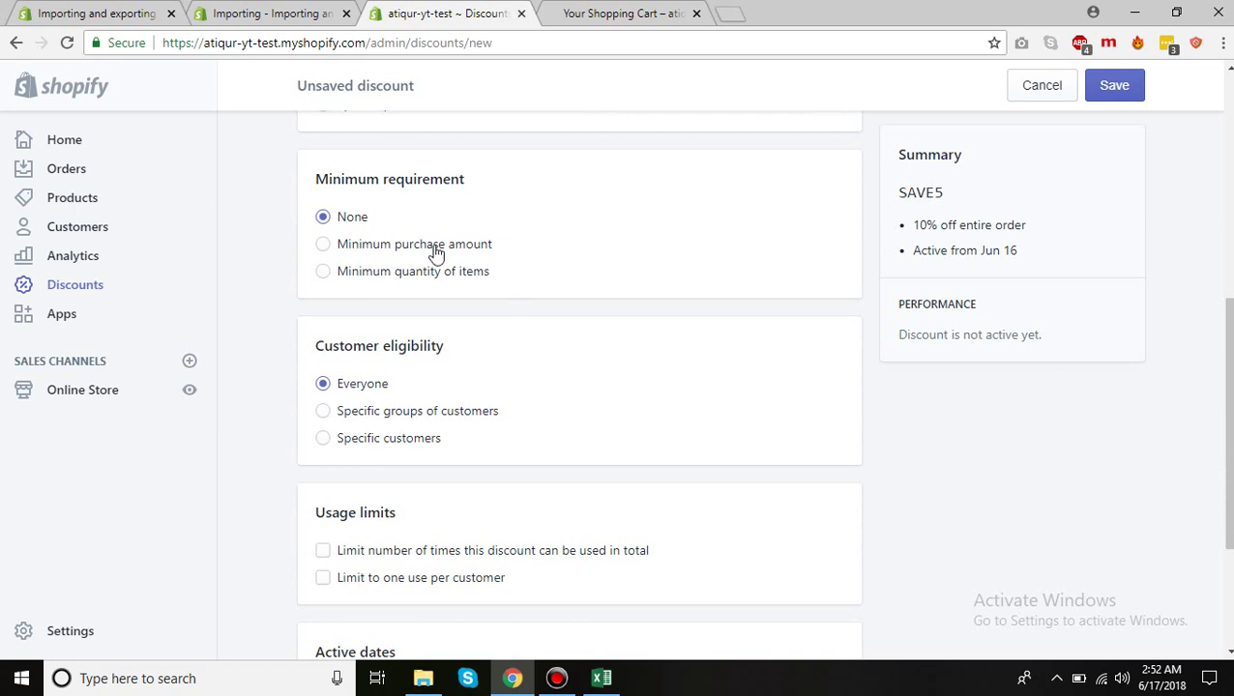
click(321, 250)
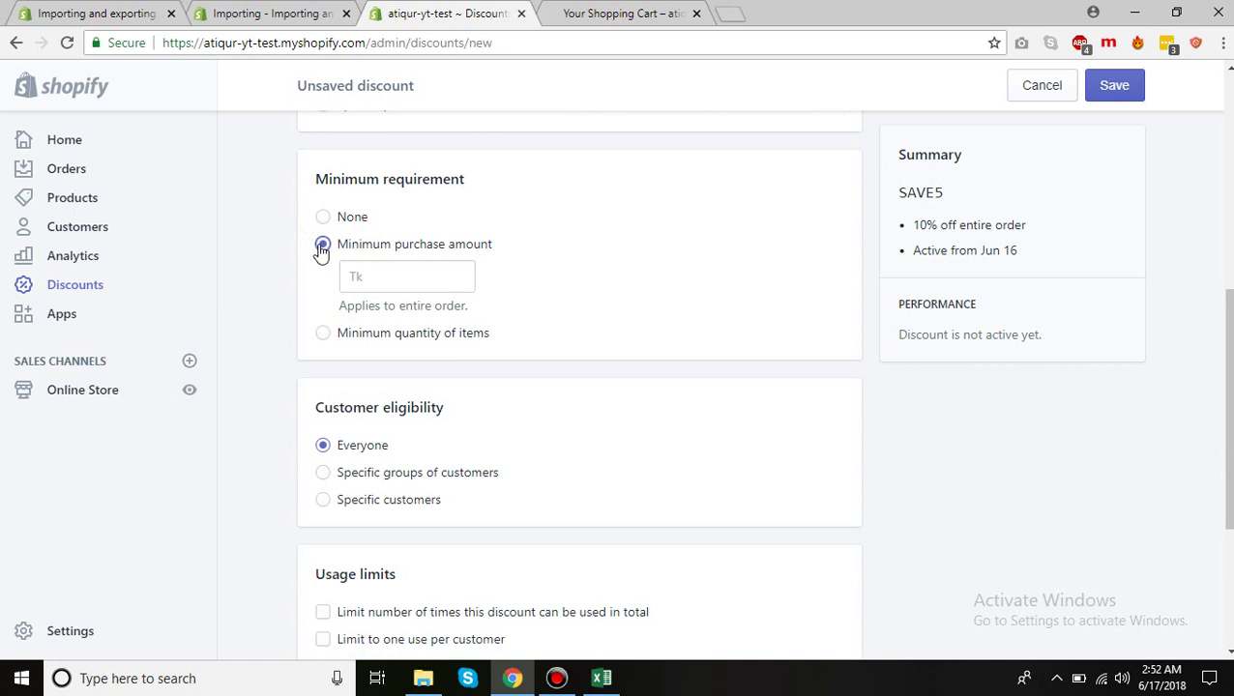
click(330, 217)
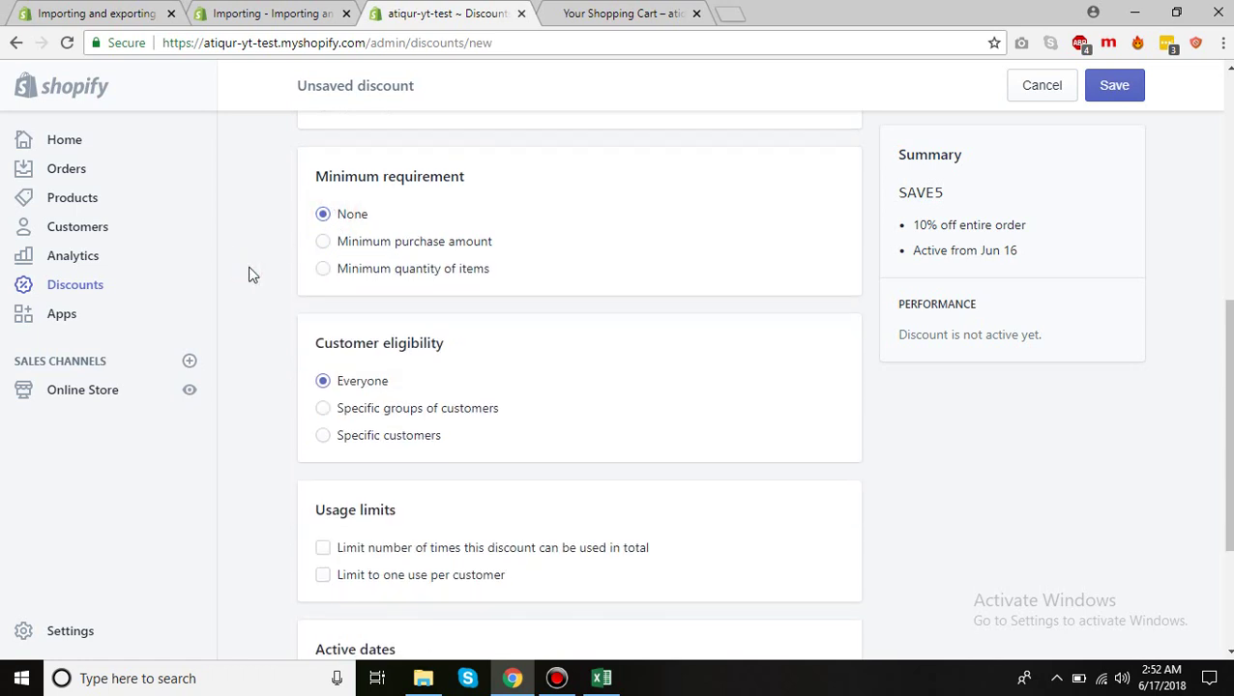
scroll(248, 275, down, 2)
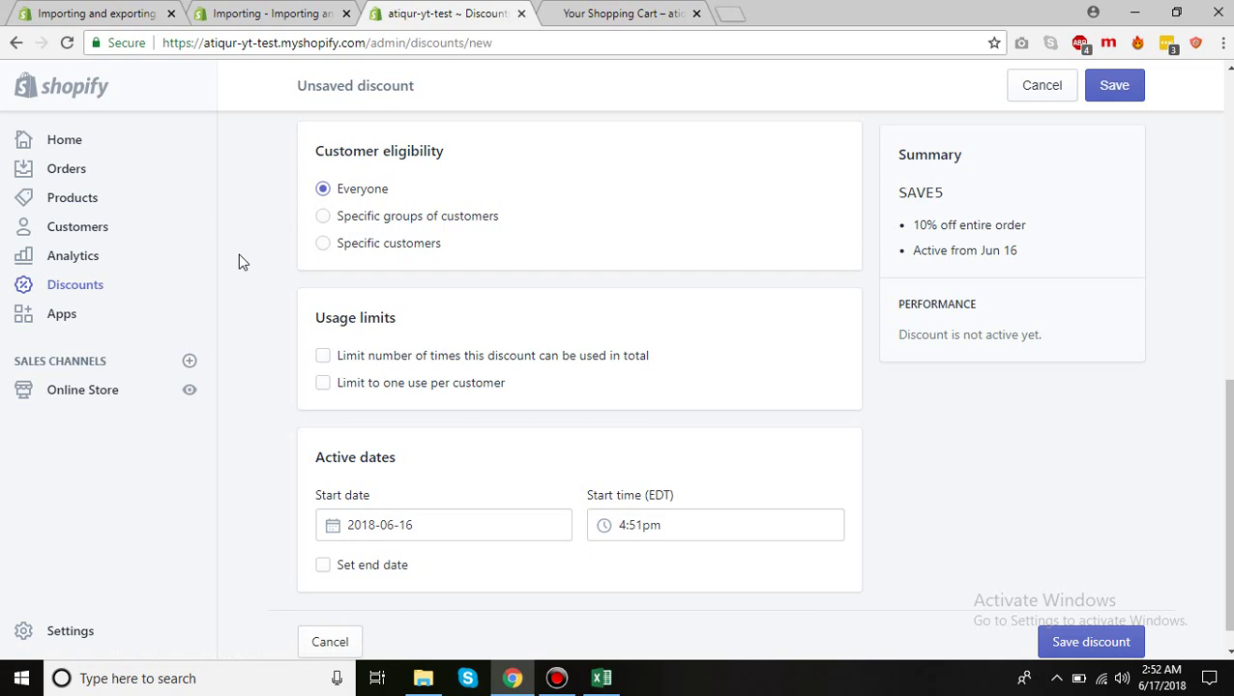
Step: Keep customer eligibility on Everyone and save the SAVE5 discount
click(323, 218)
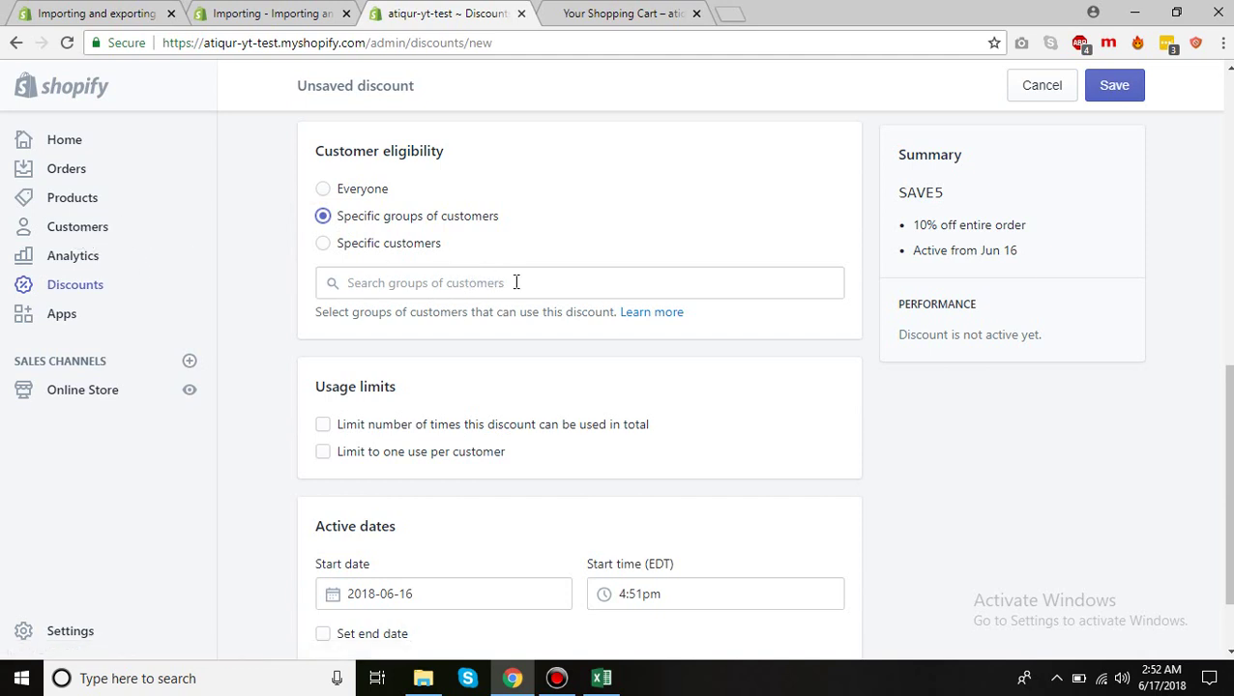
click(323, 190)
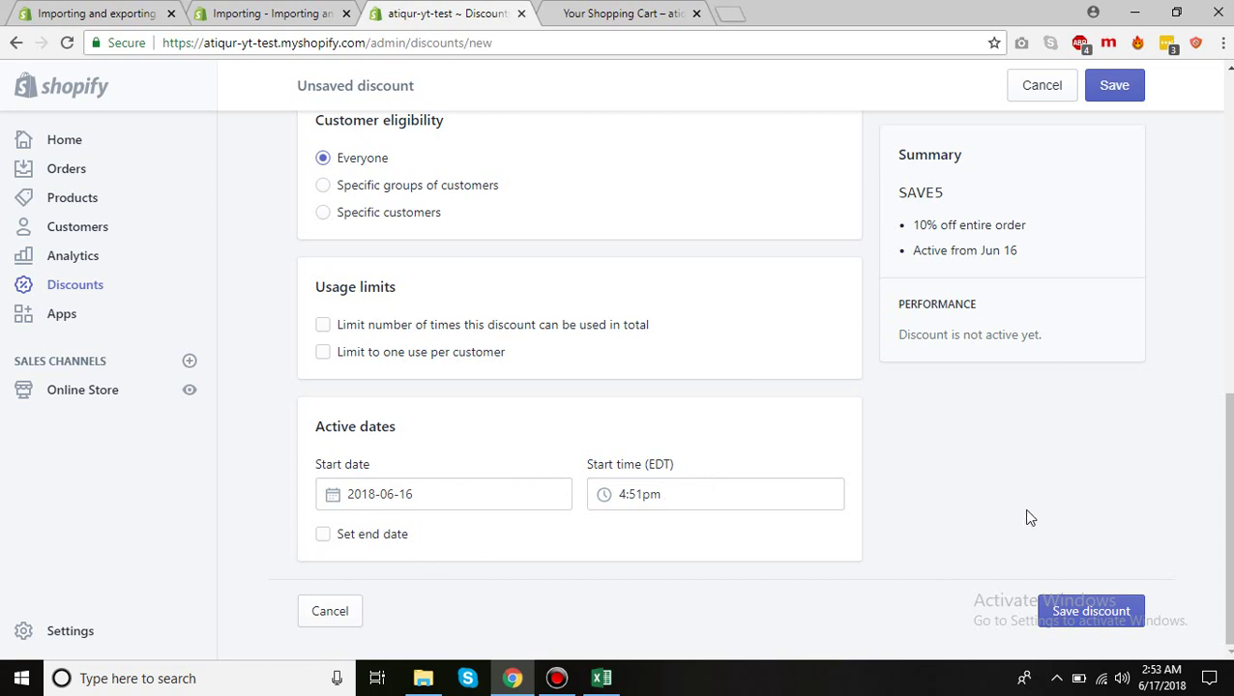
click(1076, 612)
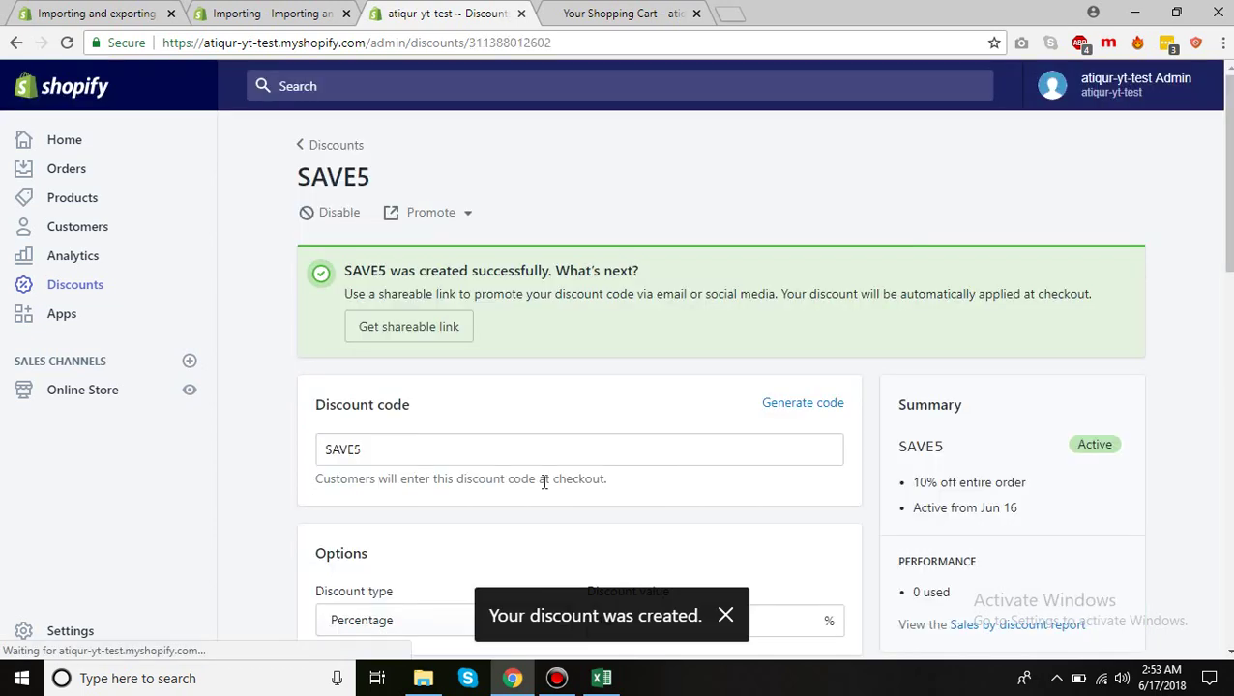
Step: On the saved Active SAVE5 page, select the code text, then deselect it
scroll(543, 482, down, 2)
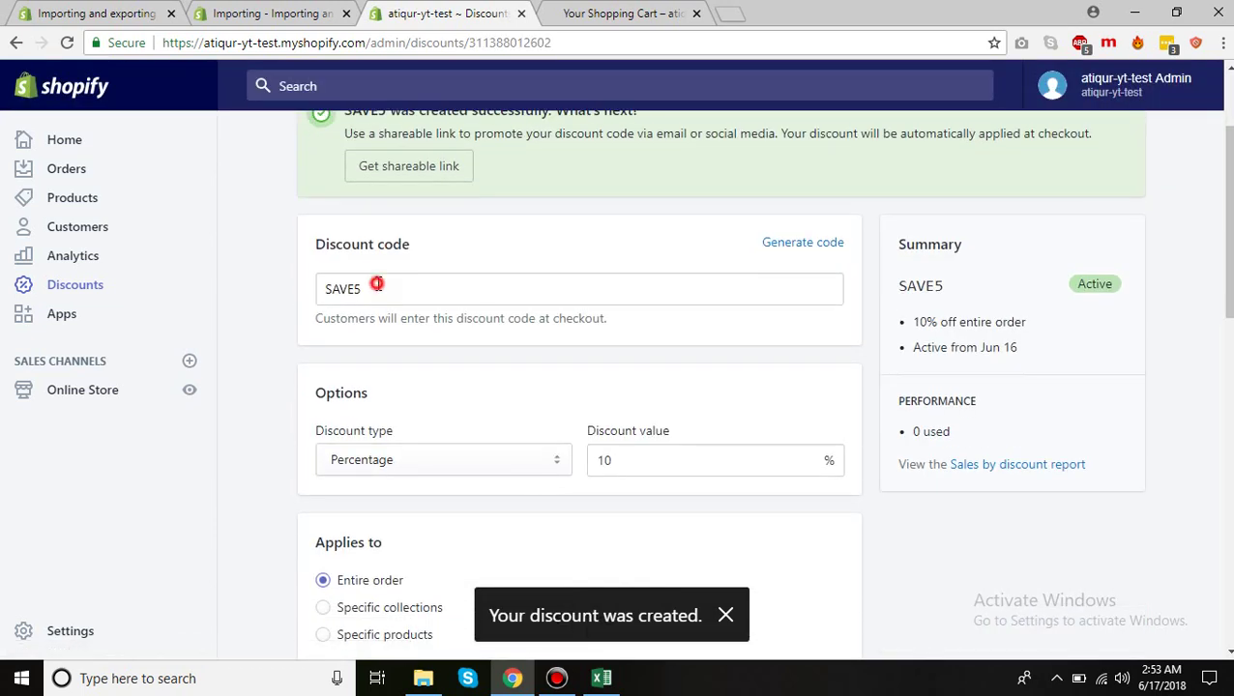
drag(377, 287, 307, 295)
key(ctrl+c)
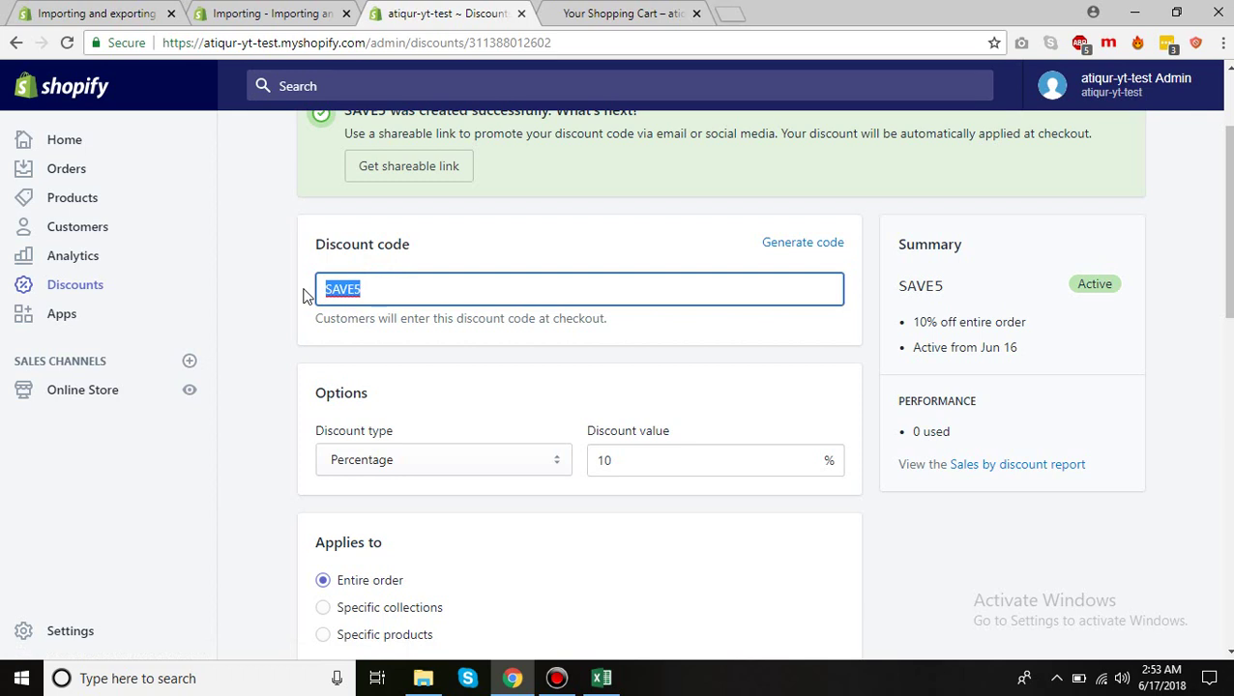
click(261, 310)
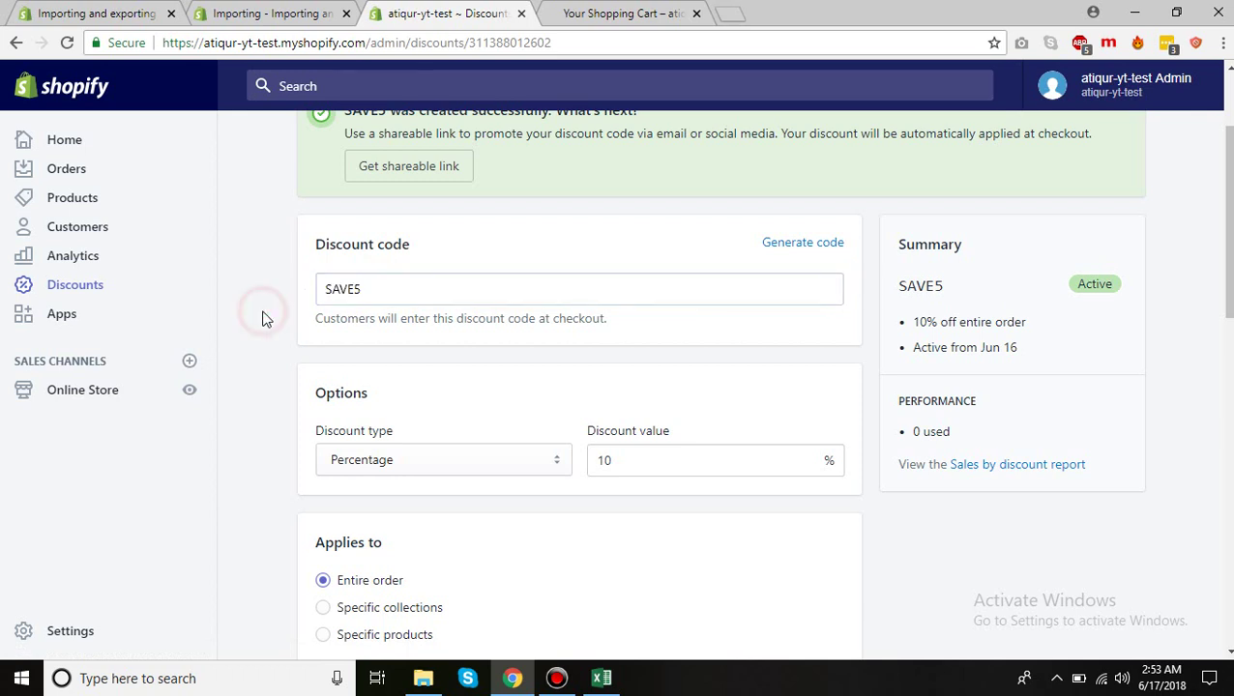
Step: Go to the cart with one Example T-Shirt and check out at Tk 22.99
click(614, 18)
scroll(718, 386, down, 3)
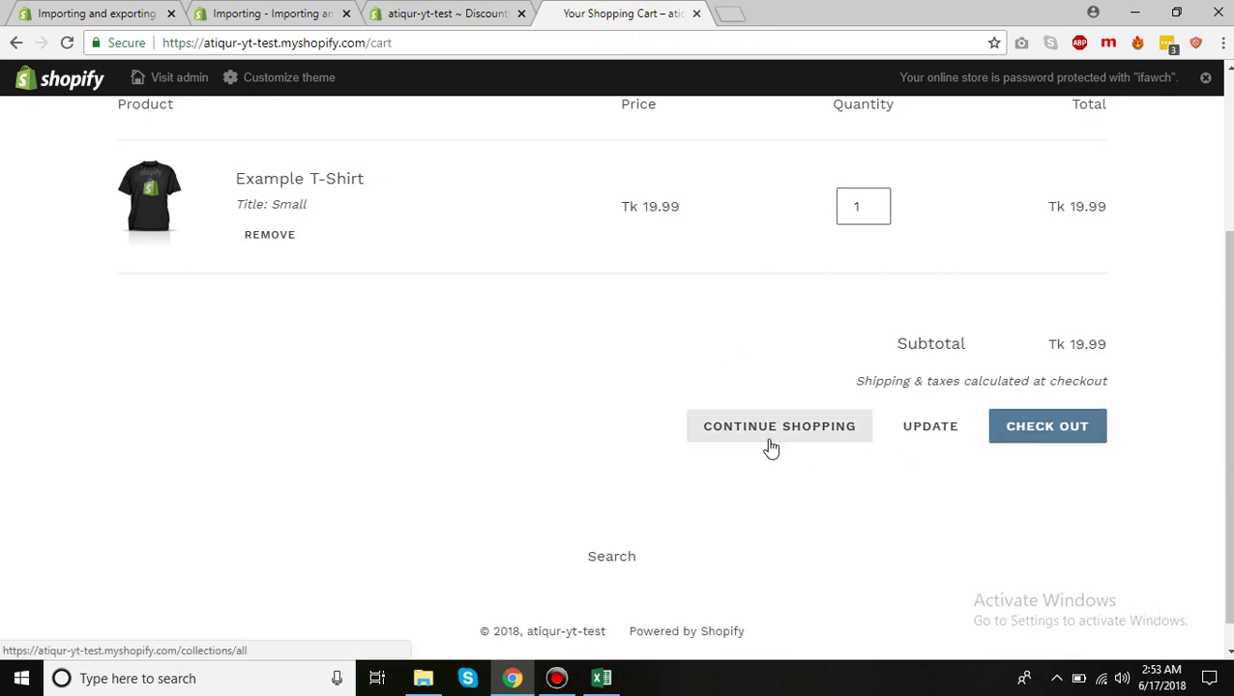
scroll(771, 448, down, 1)
scroll(771, 447, up, 2)
scroll(771, 447, down, 2)
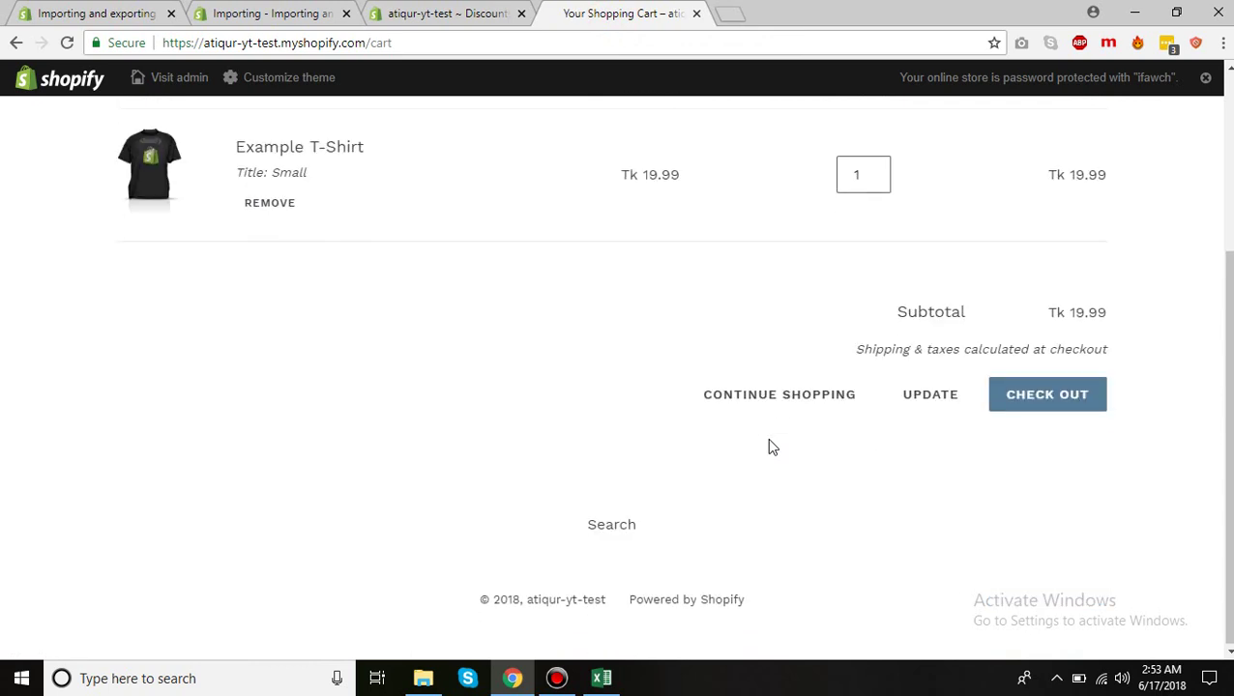
scroll(769, 445, up, 2)
click(1042, 535)
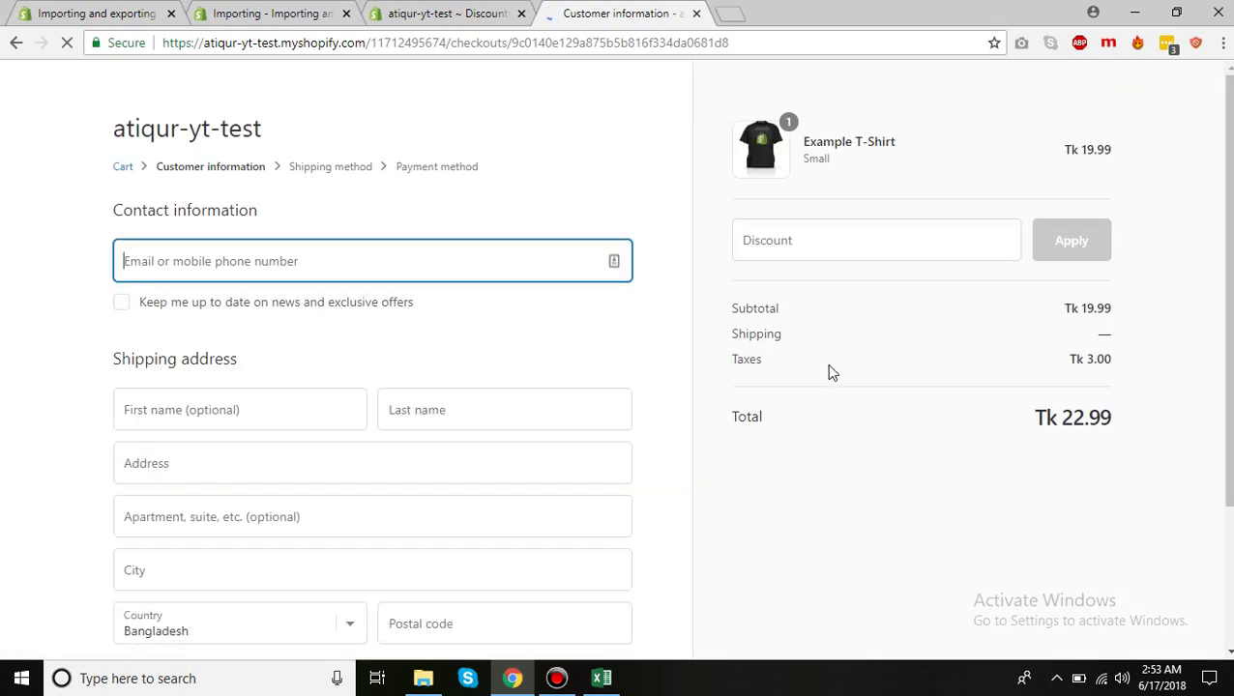
Step: Paste SAVE5 into the checkout discount field and apply it
click(781, 242)
click(832, 249)
click(763, 242)
click(739, 247)
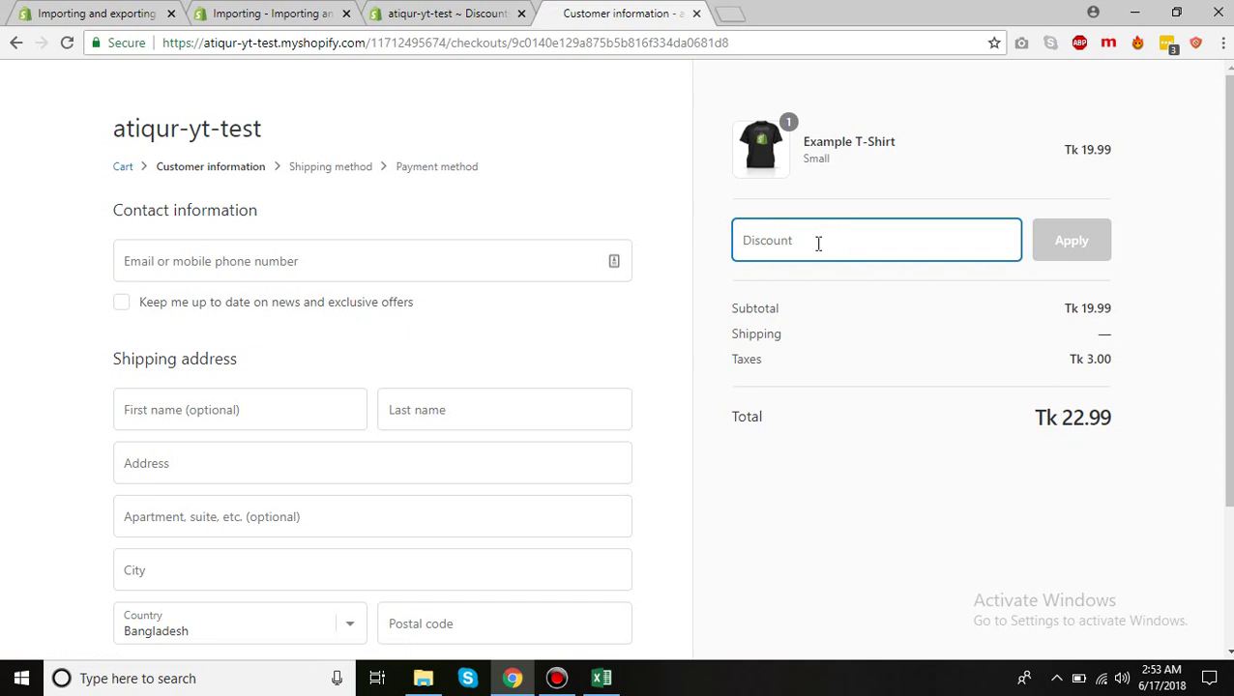
key(ctrl+v)
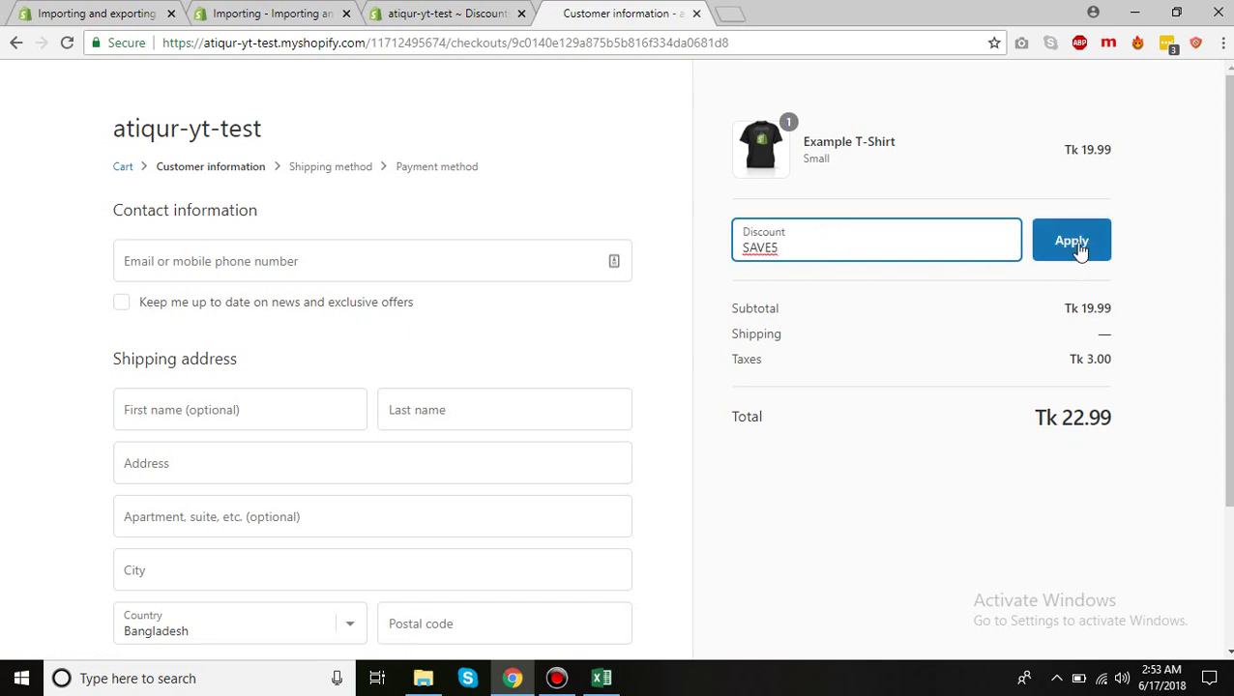
click(1079, 247)
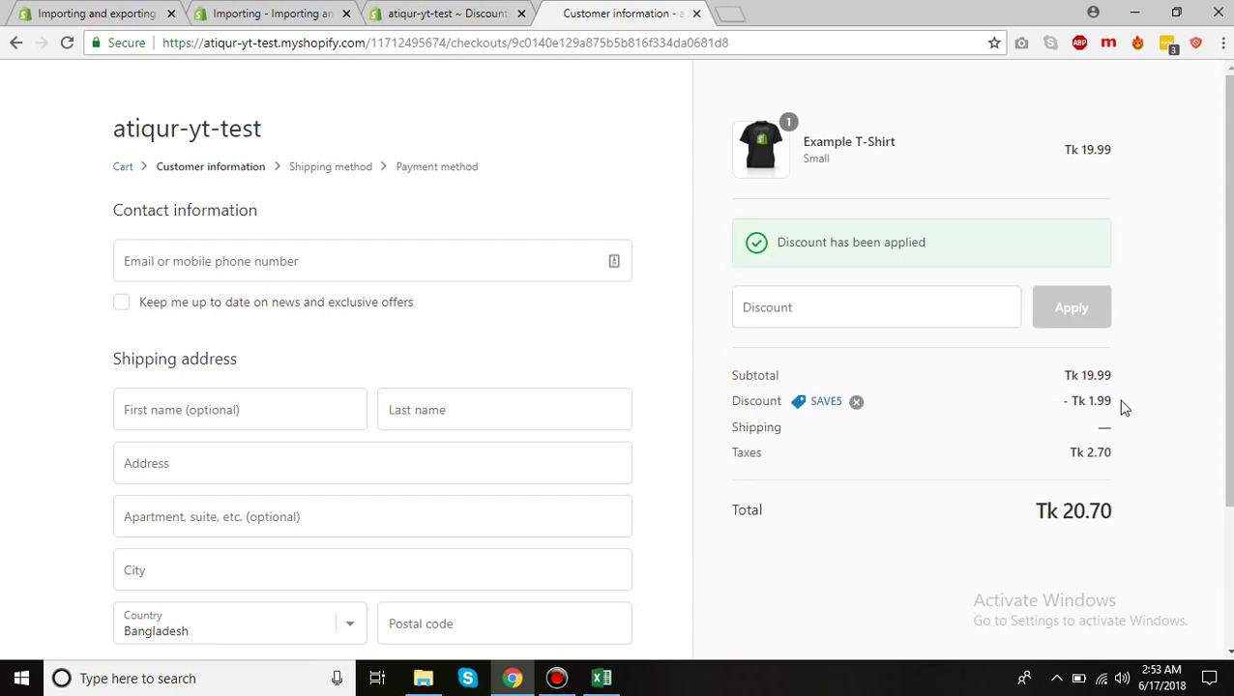
Step: Check the Tk 1.99 discount and Tk 20.70 total, then return to the admin SAVE5 page
drag(1121, 402, 1091, 400)
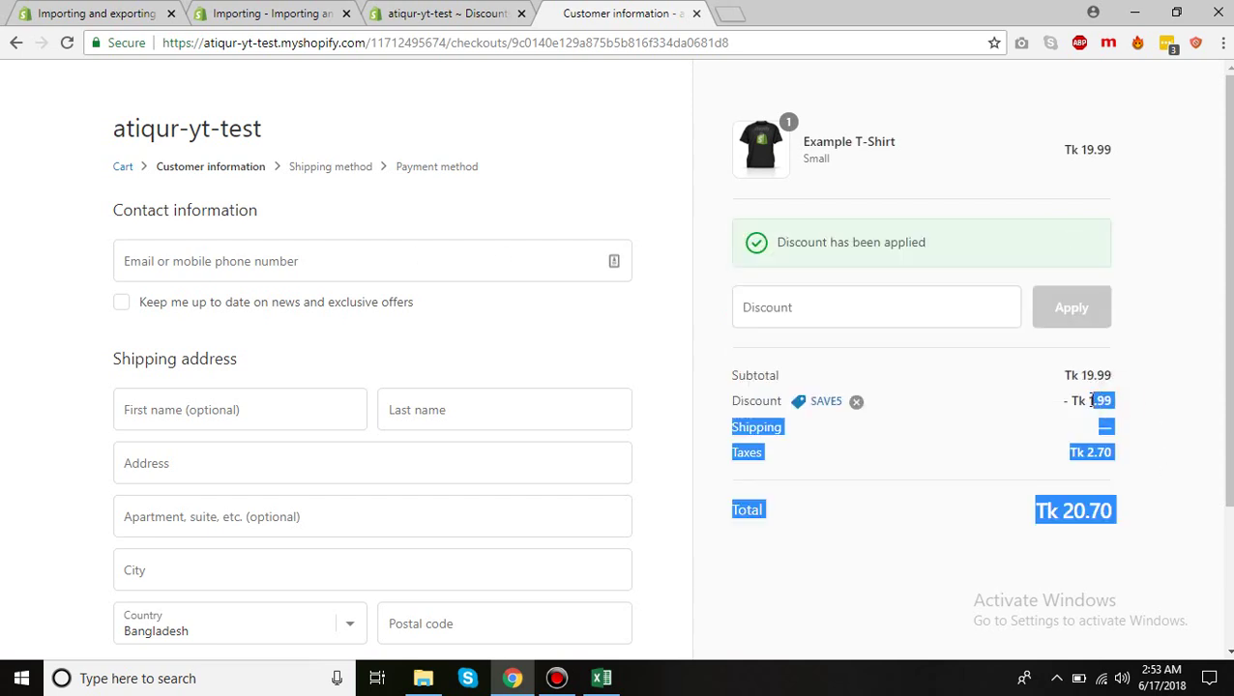
click(1152, 404)
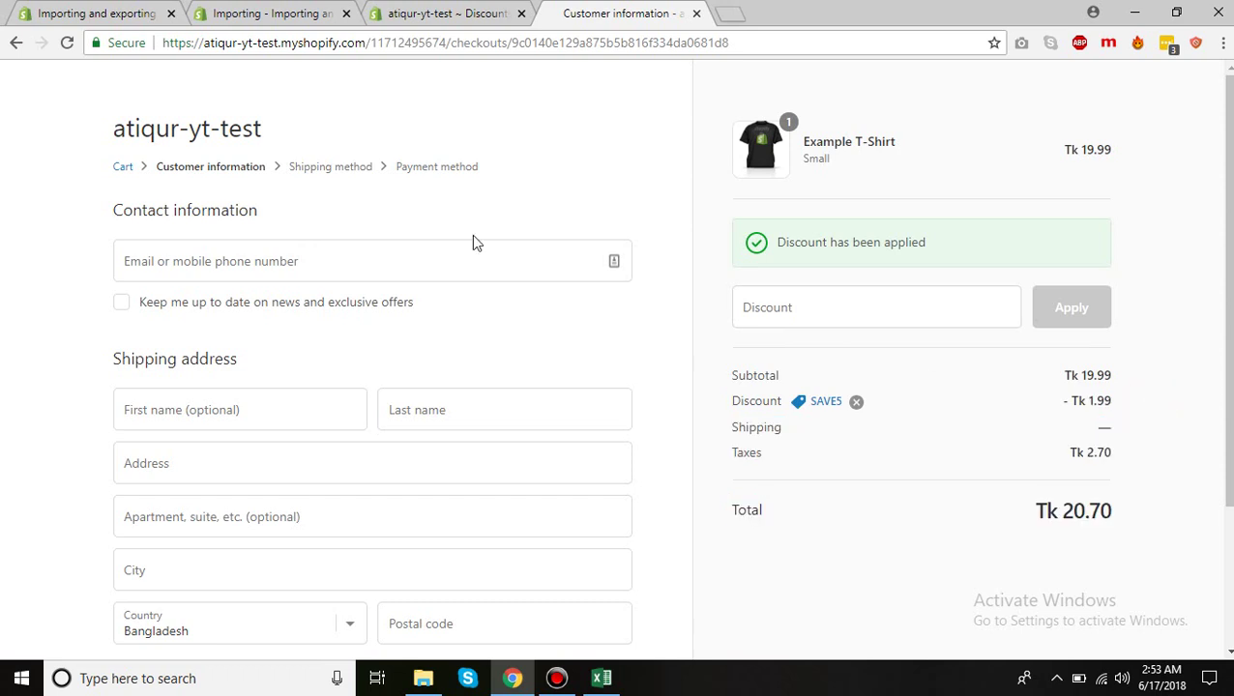
click(432, 20)
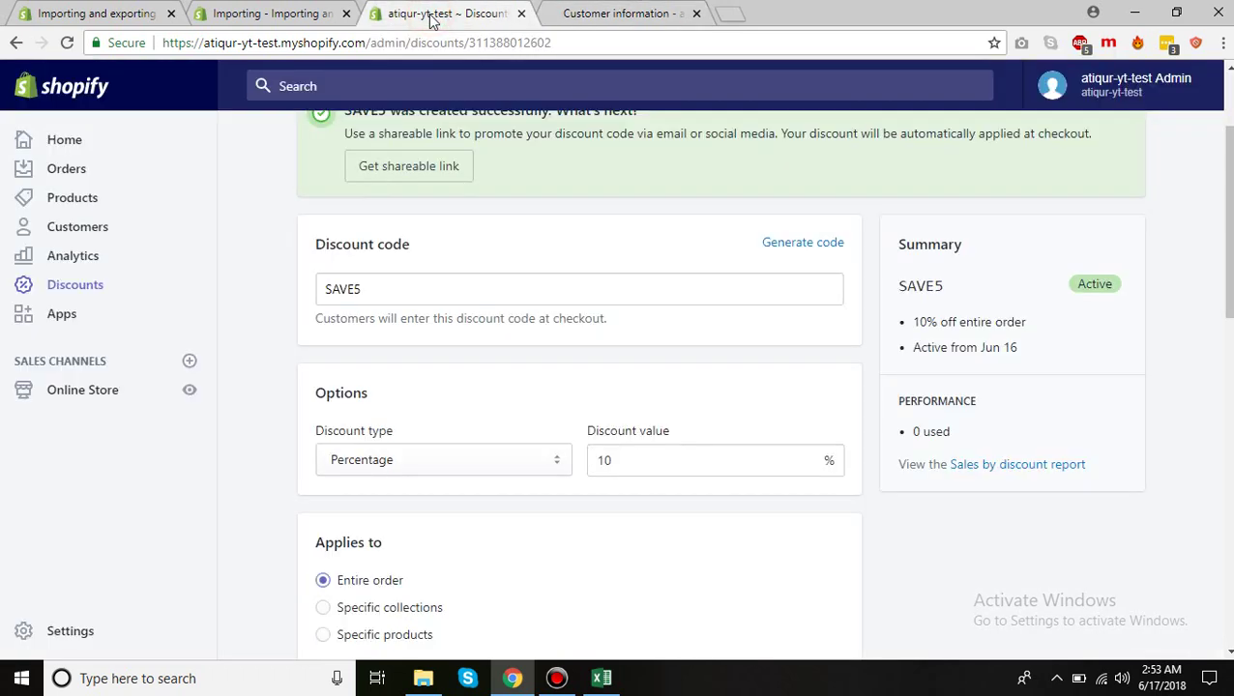
click(258, 265)
scroll(259, 272, up, 3)
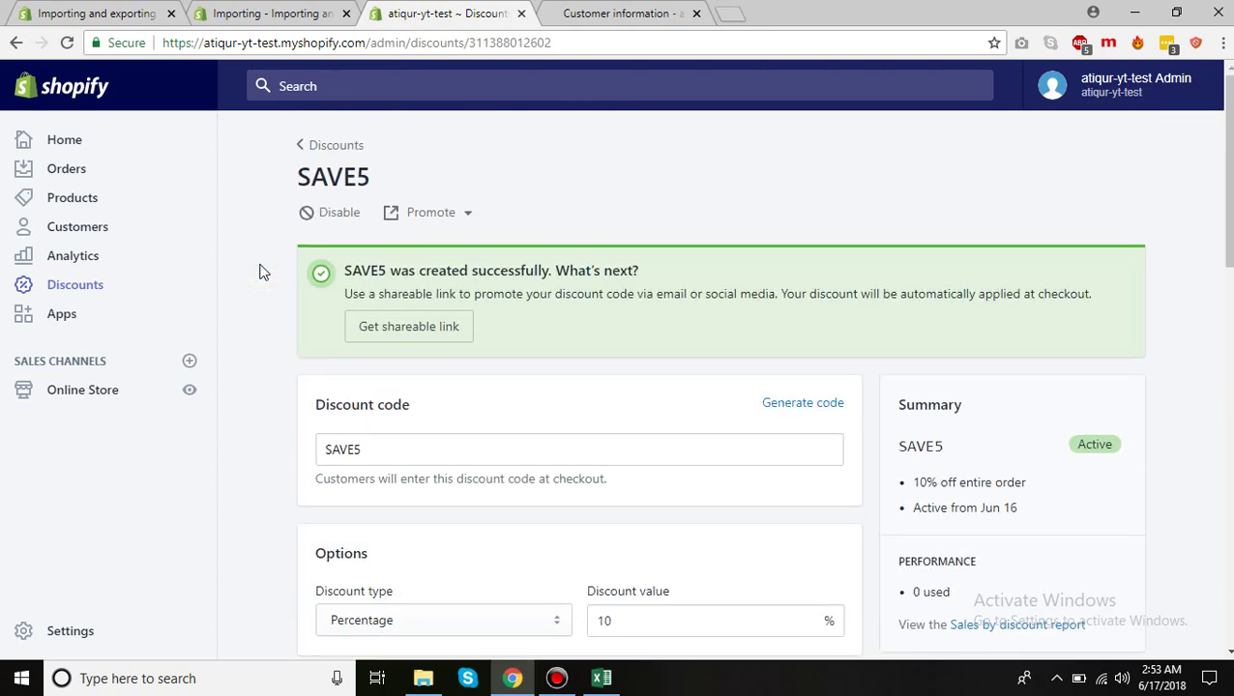
scroll(259, 272, down, 4)
scroll(259, 272, up, 4)
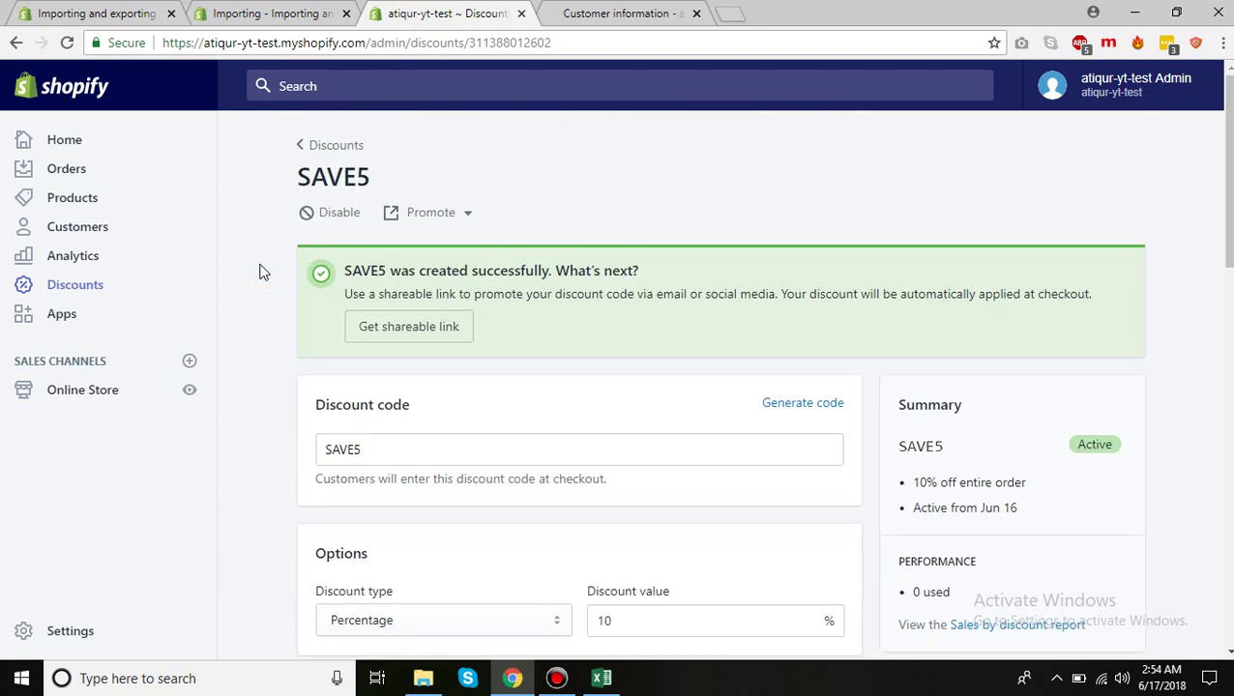